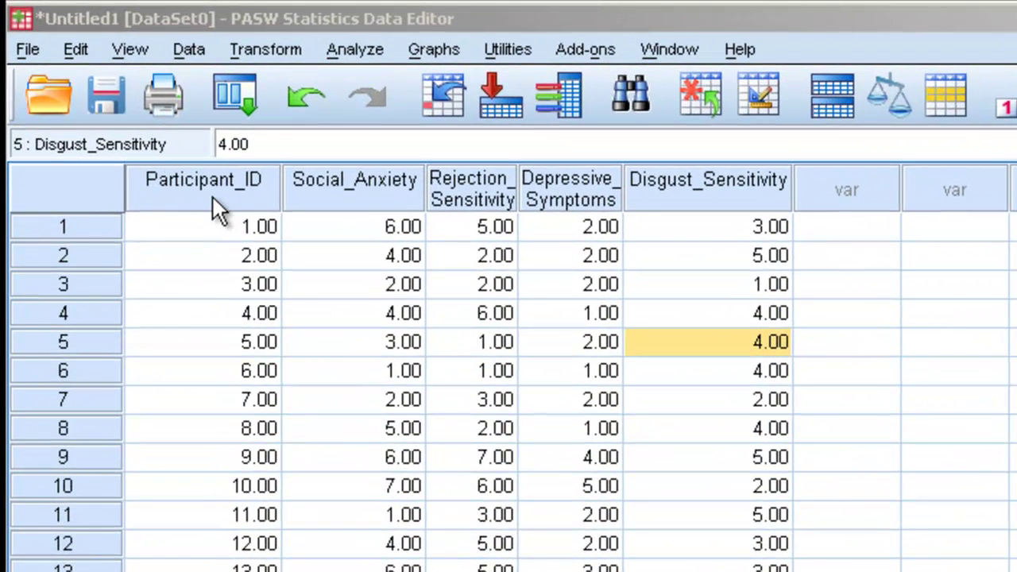
Select each column from Participant_ID to Disgust_Sensitivity in turn, then clear the selection.
click(214, 187)
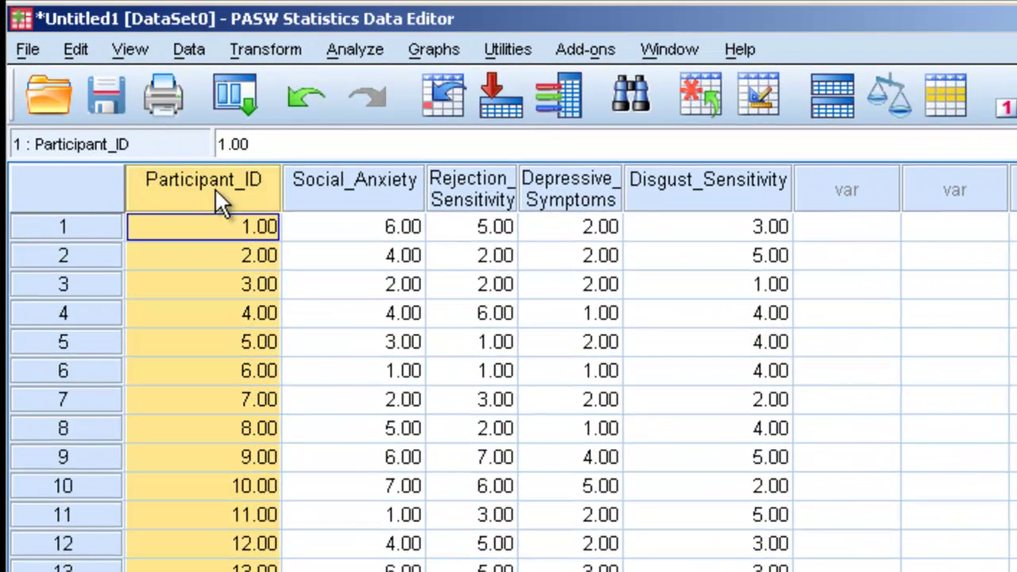
click(337, 187)
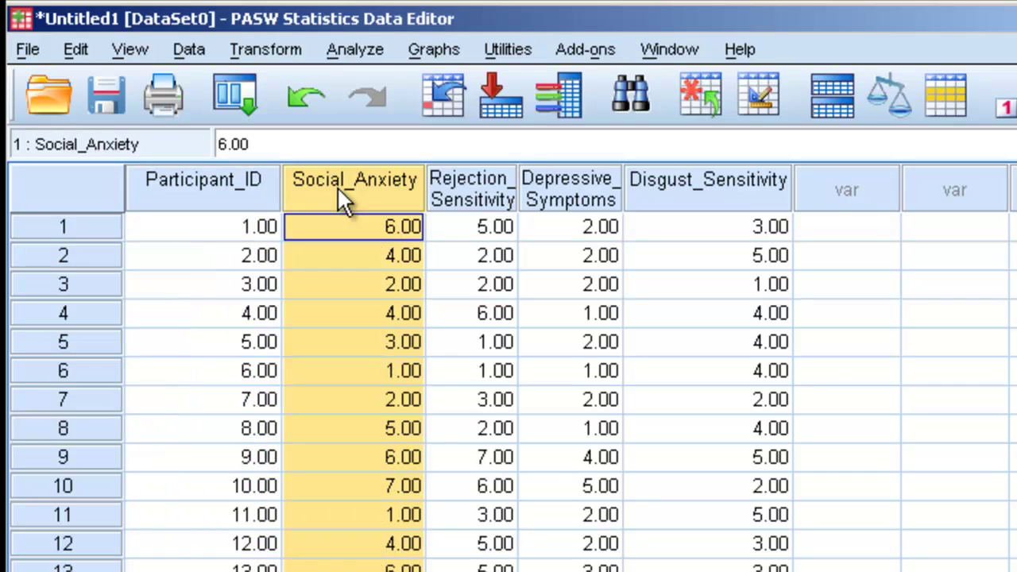
click(477, 195)
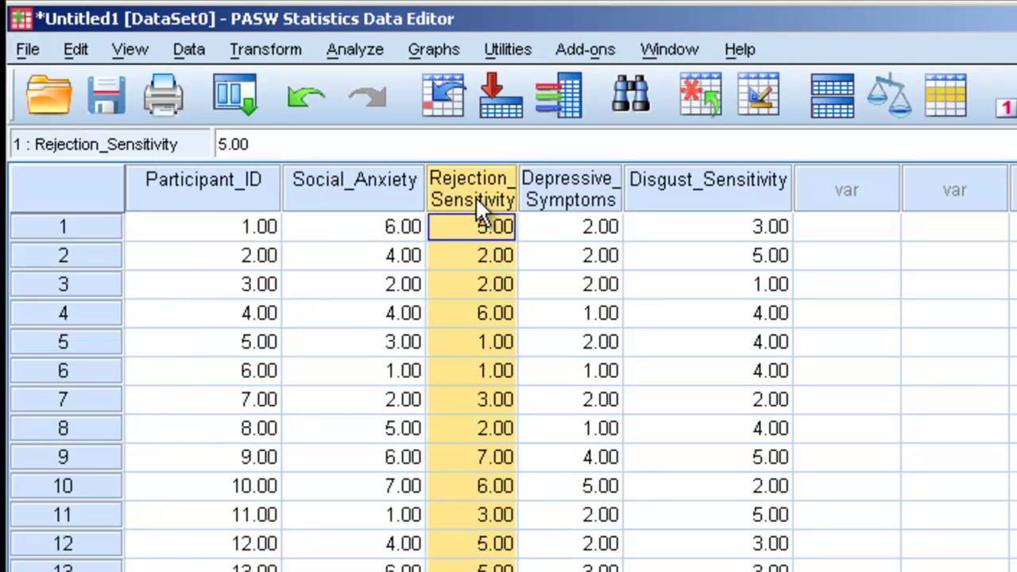
click(567, 195)
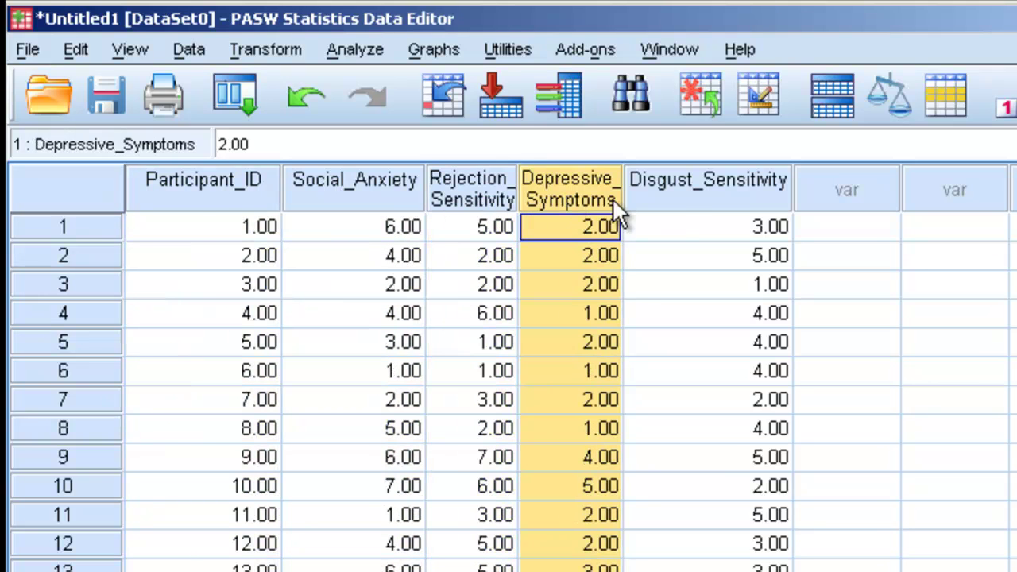
click(677, 194)
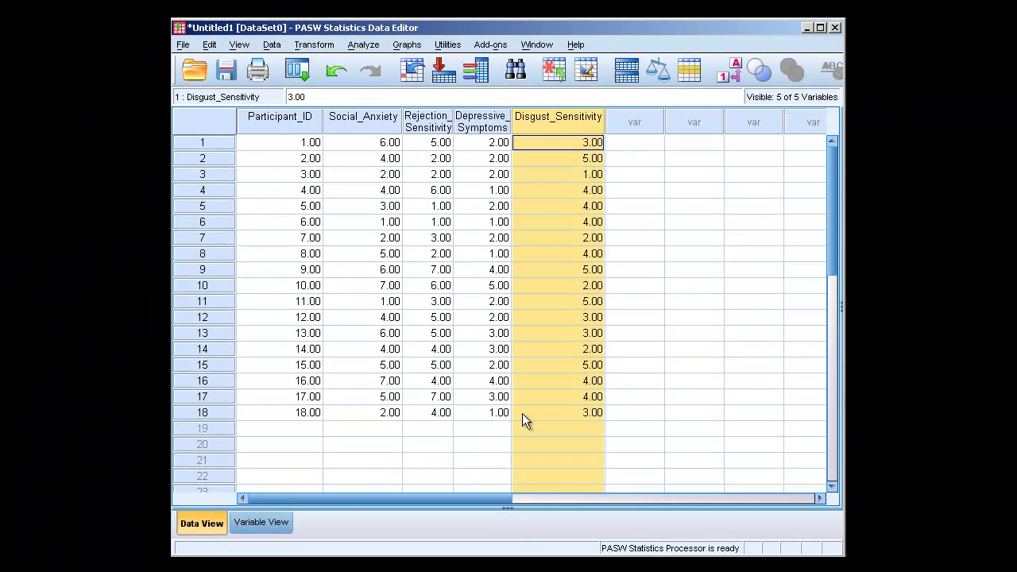
click(522, 414)
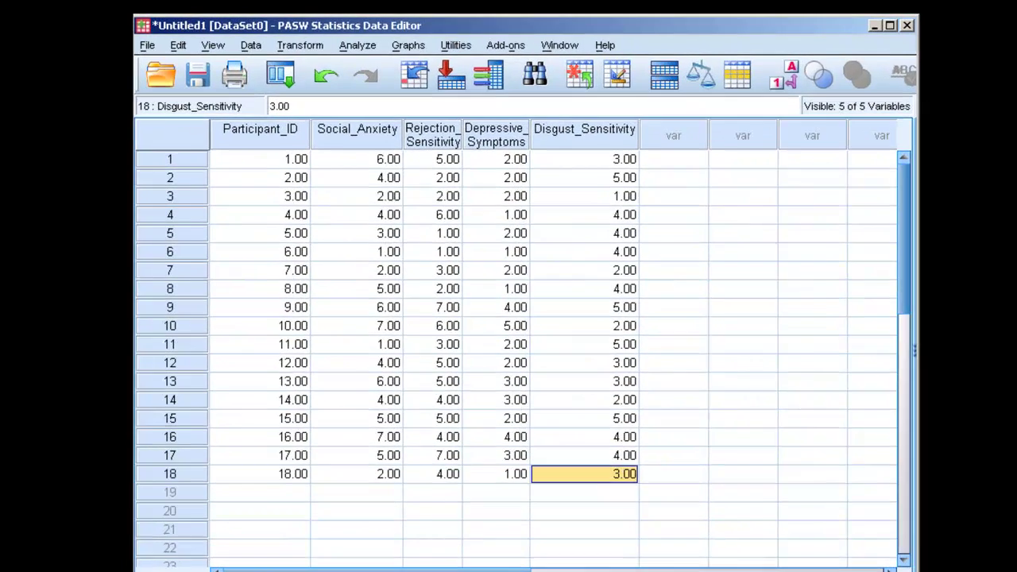
In Variable View, go through the Social Anxiety, Rejection Sensitivity, Depressive Symptoms and Disgust Sensitivity labels, then return to Data View.
click(274, 519)
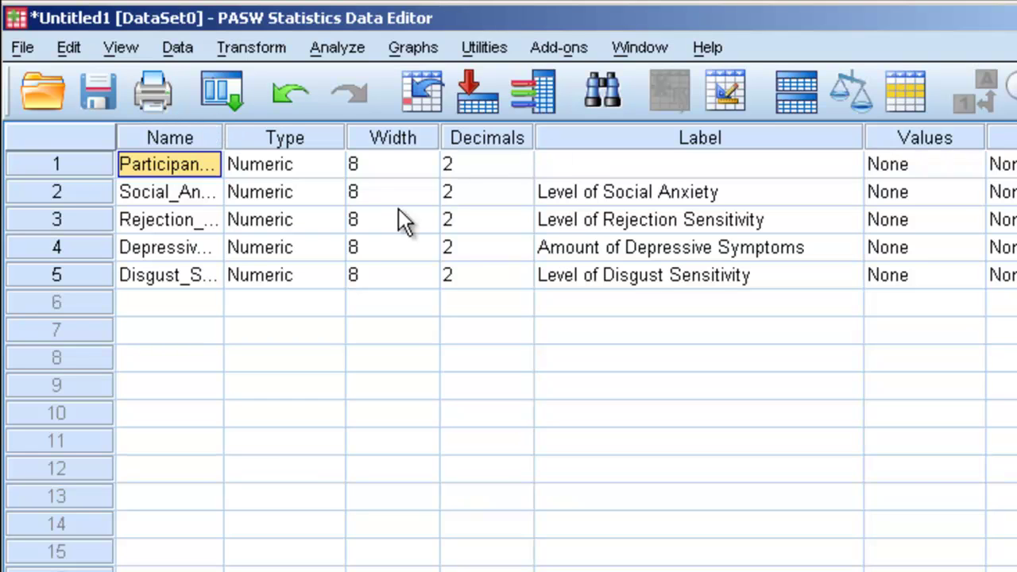
click(142, 198)
click(607, 195)
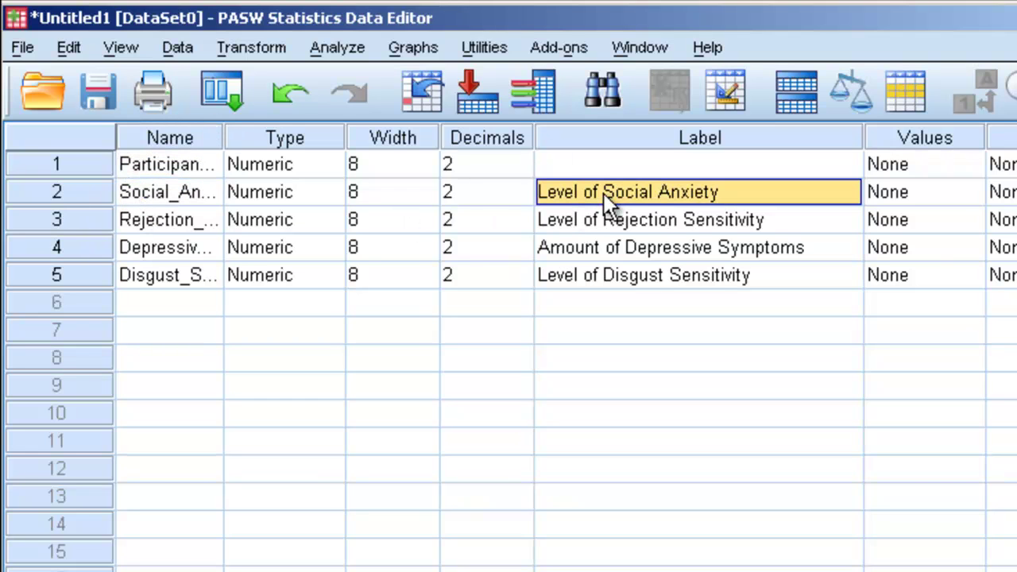
click(612, 226)
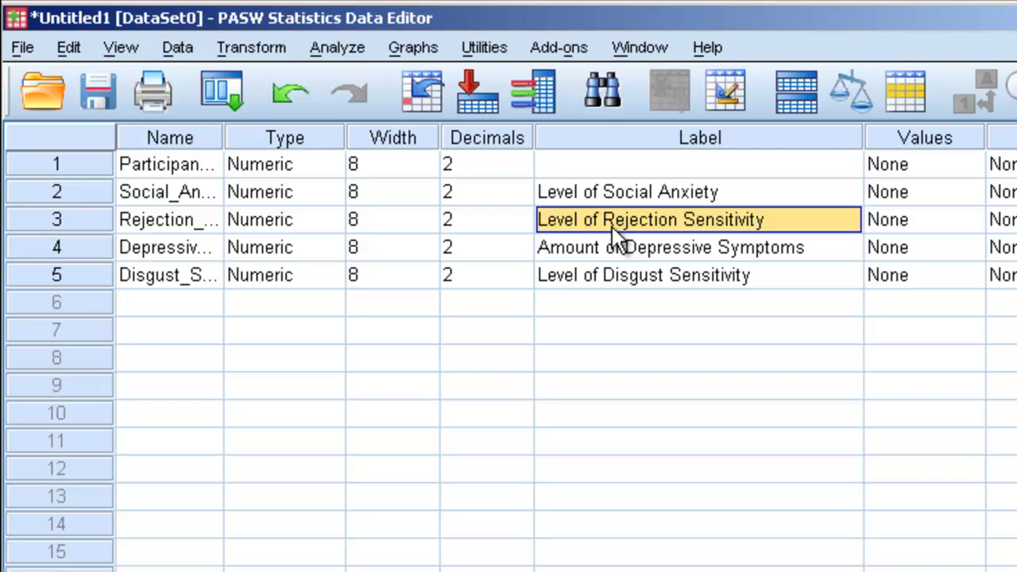
key(Down)
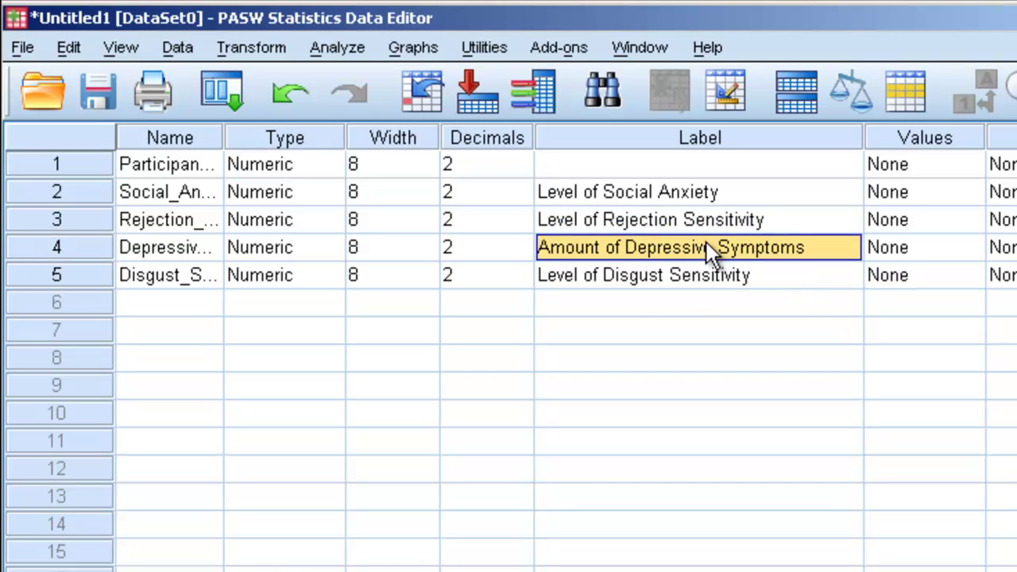
click(659, 280)
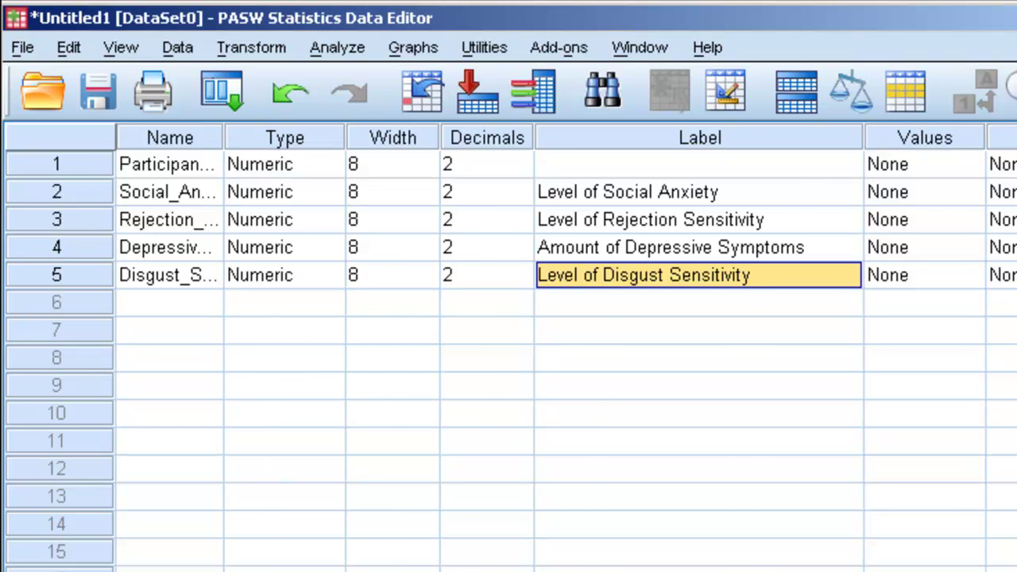
key(ctrl+t)
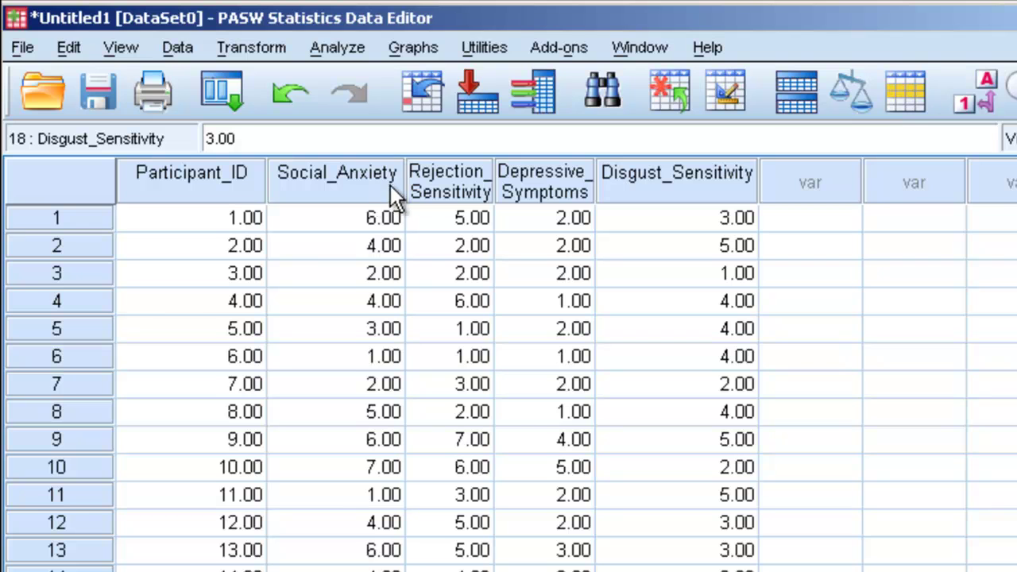
Set up Bivariate Correlations with Level of Social Anxiety and Level of Rejection Sensitivity as variables.
drag(395, 220, 699, 568)
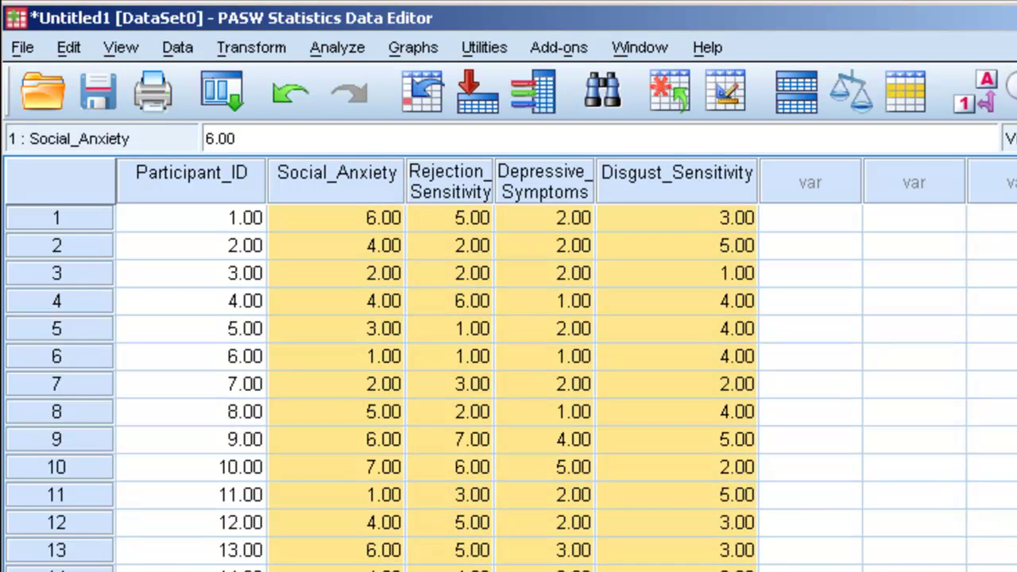
click(699, 568)
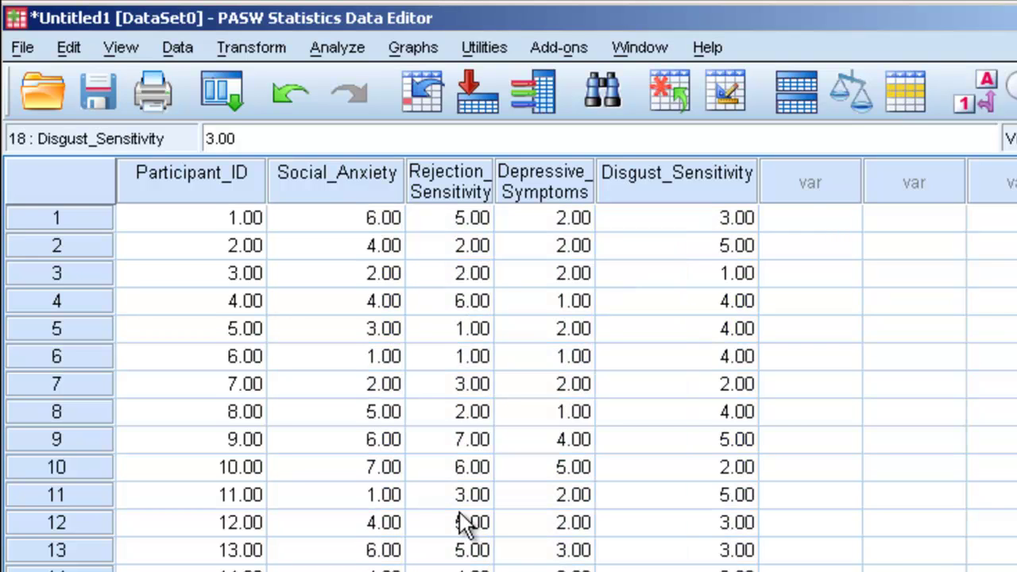
click(338, 49)
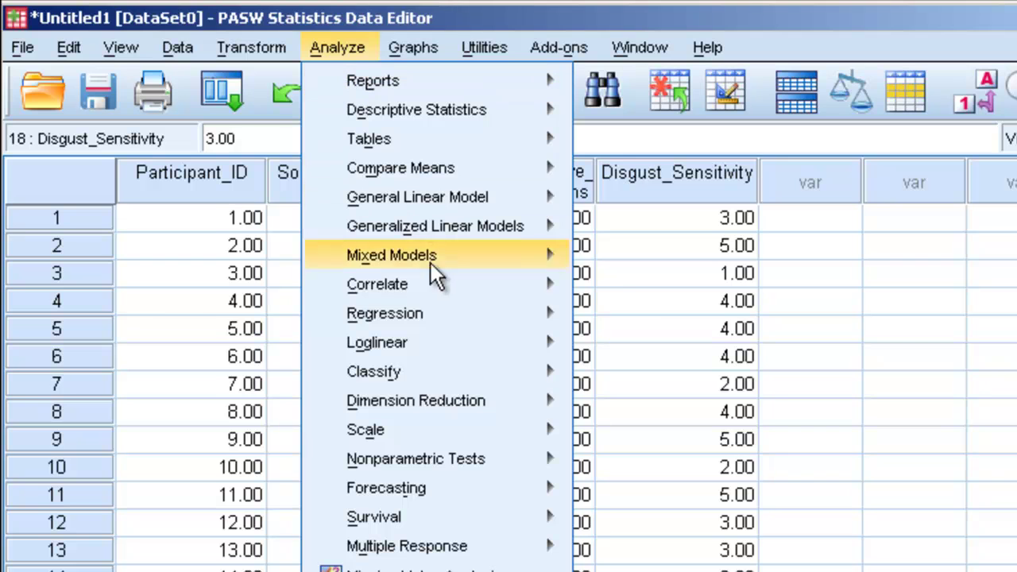
mouse_move(425, 286)
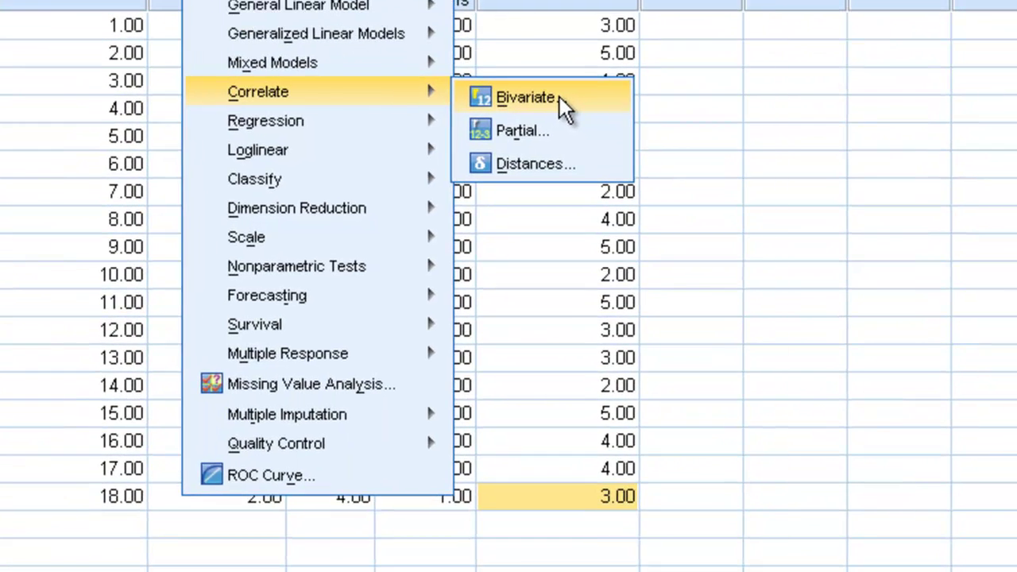
click(675, 293)
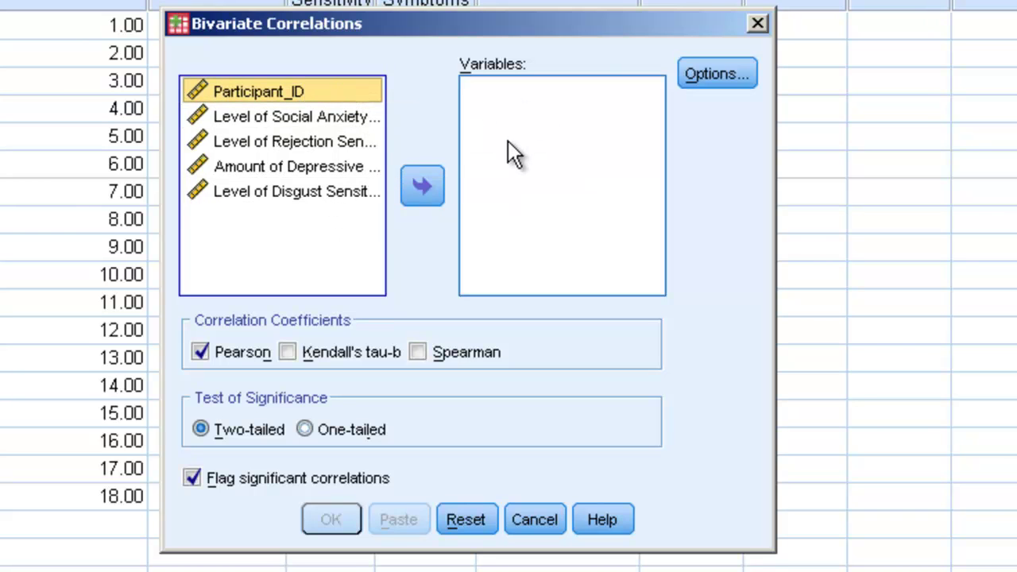
click(330, 120)
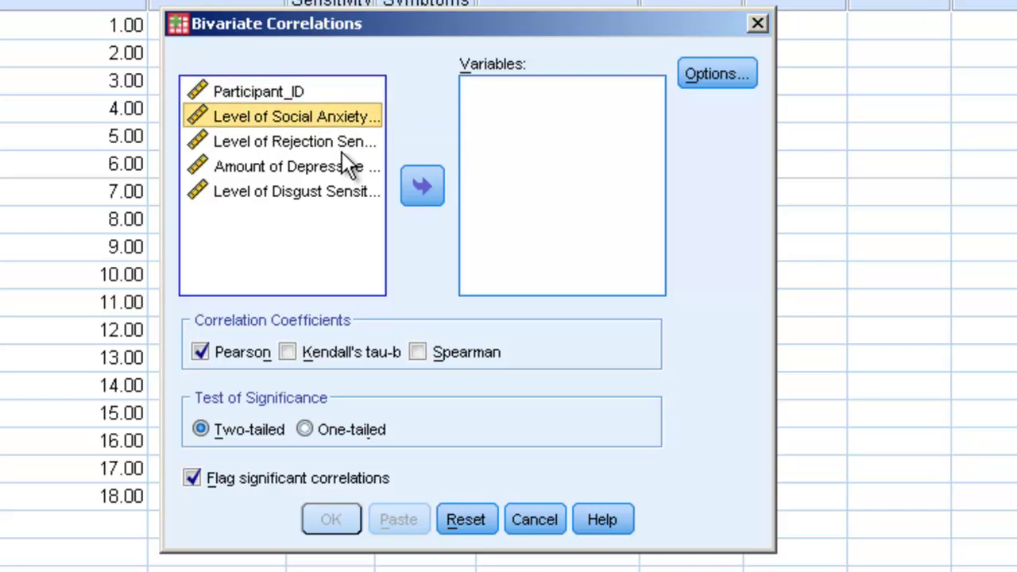
ctrl+click(337, 141)
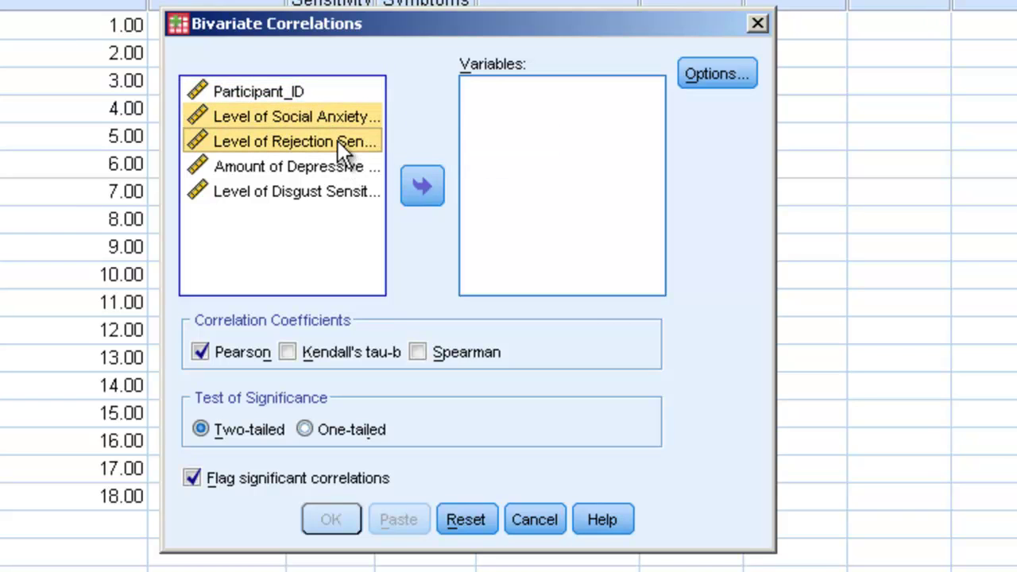
click(425, 186)
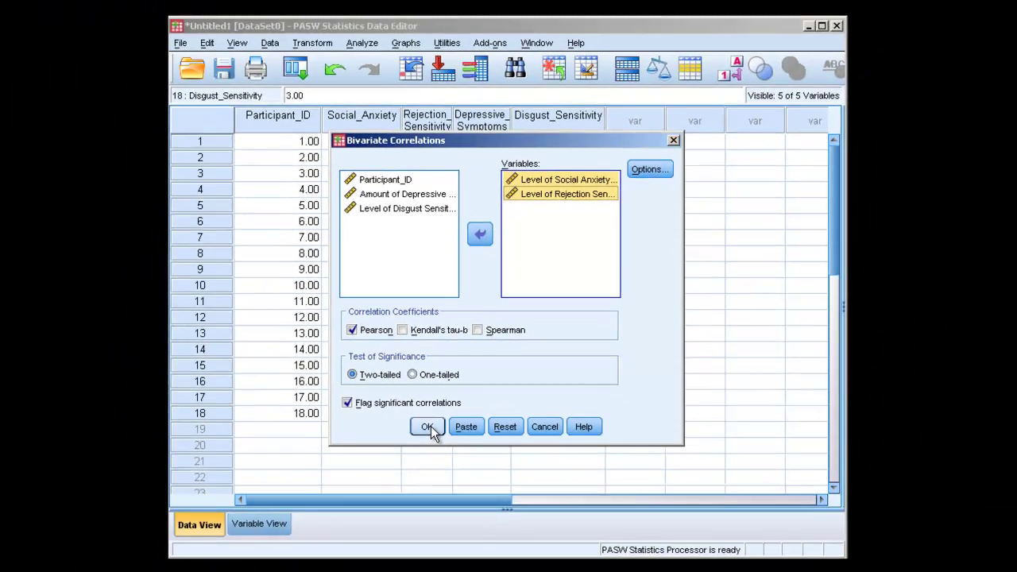
click(361, 489)
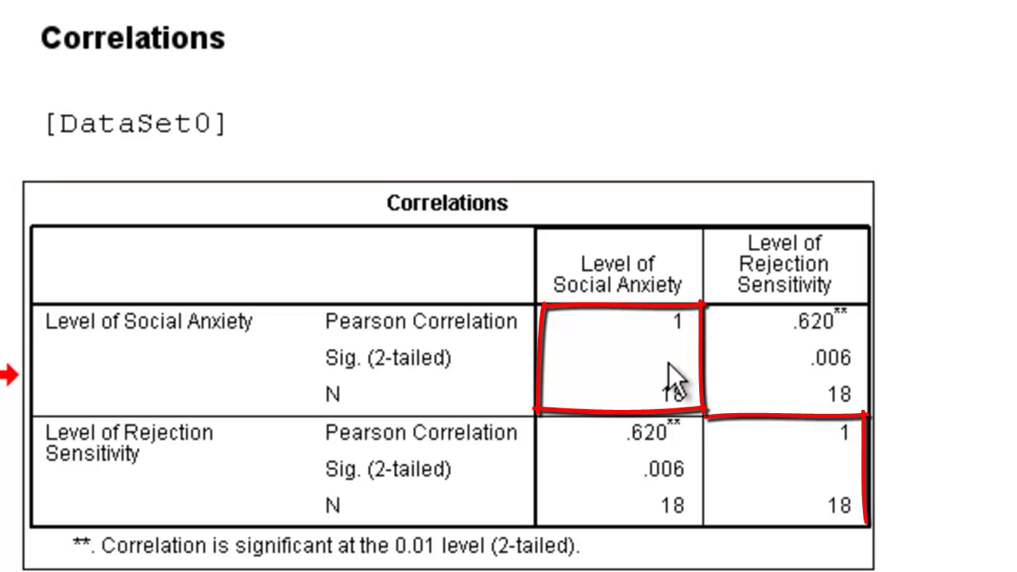
Select the Correlations table in the Output Viewer.
click(836, 450)
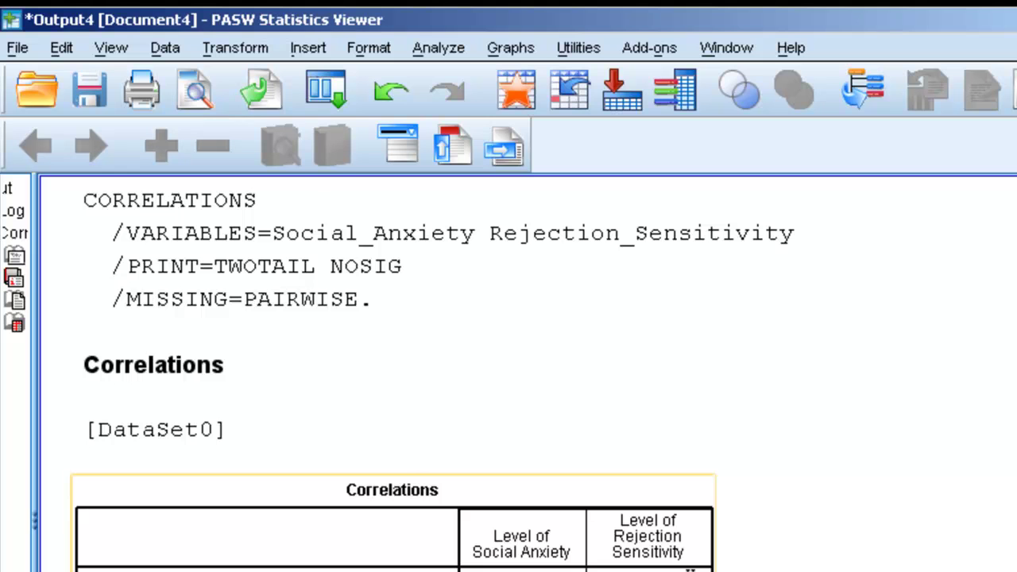
Rerun Bivariate Correlations with Amount of Depressive Symptoms and Level of Disgust Sensitivity added.
click(439, 51)
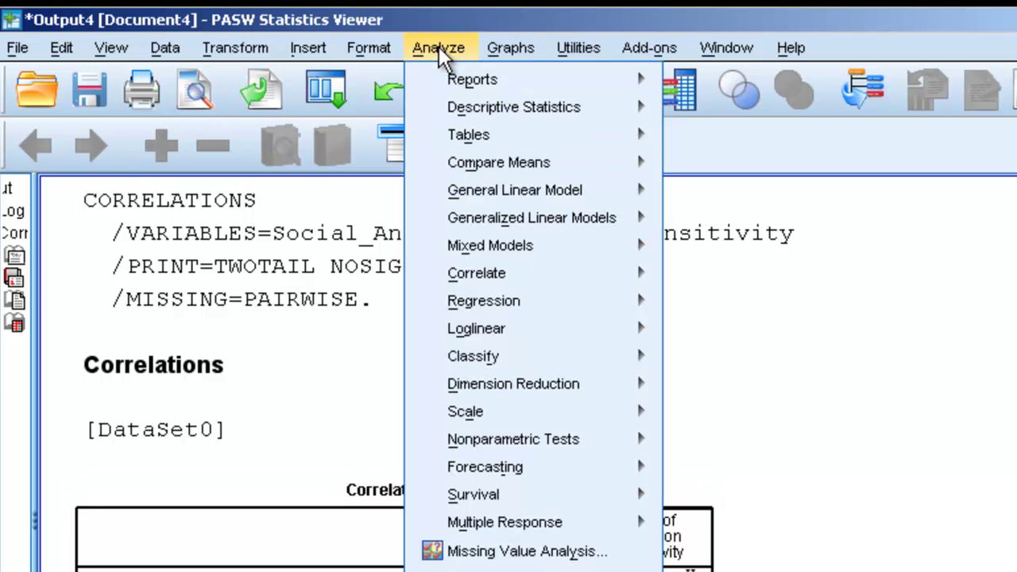
mouse_move(601, 289)
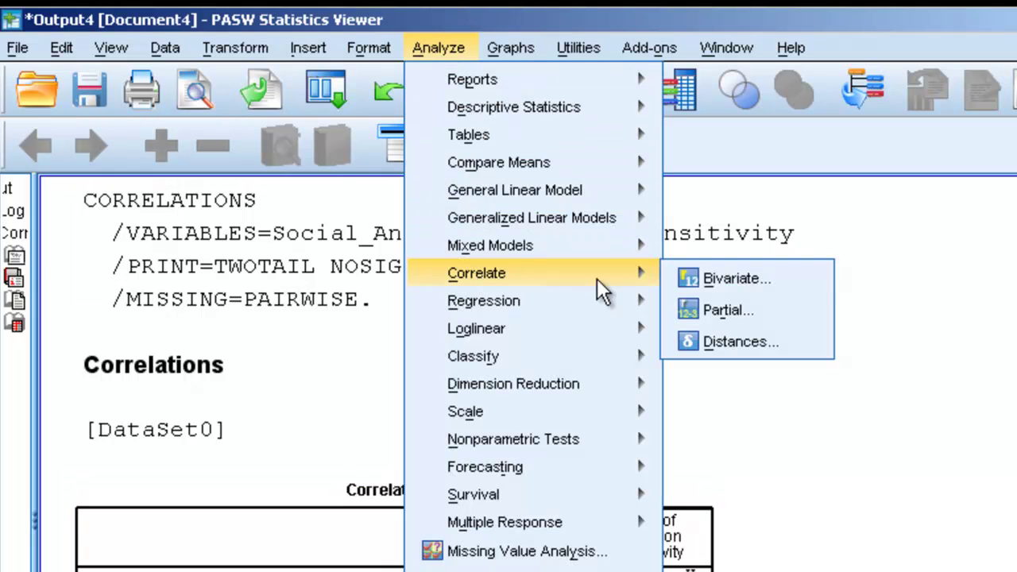
click(699, 278)
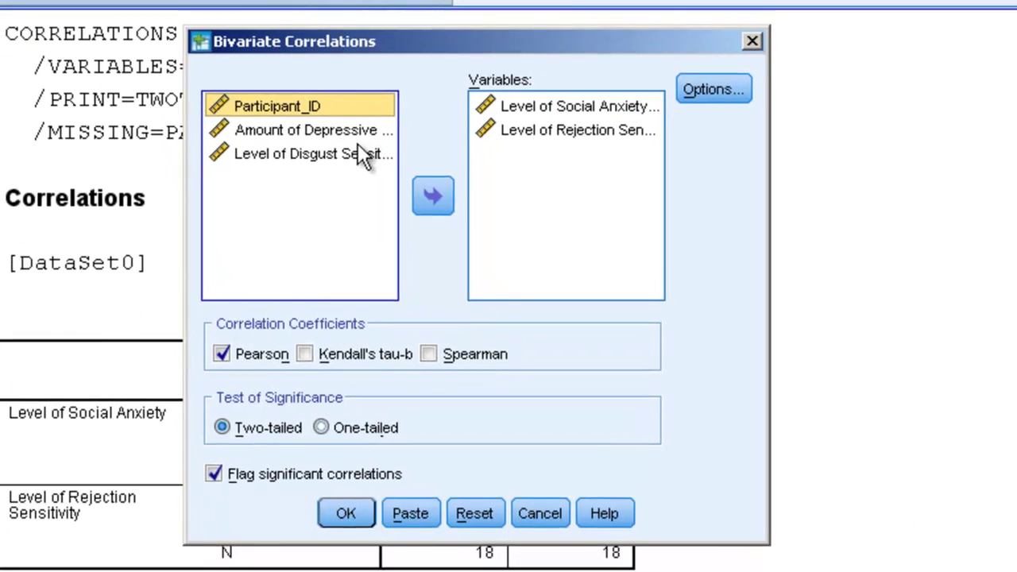
click(332, 122)
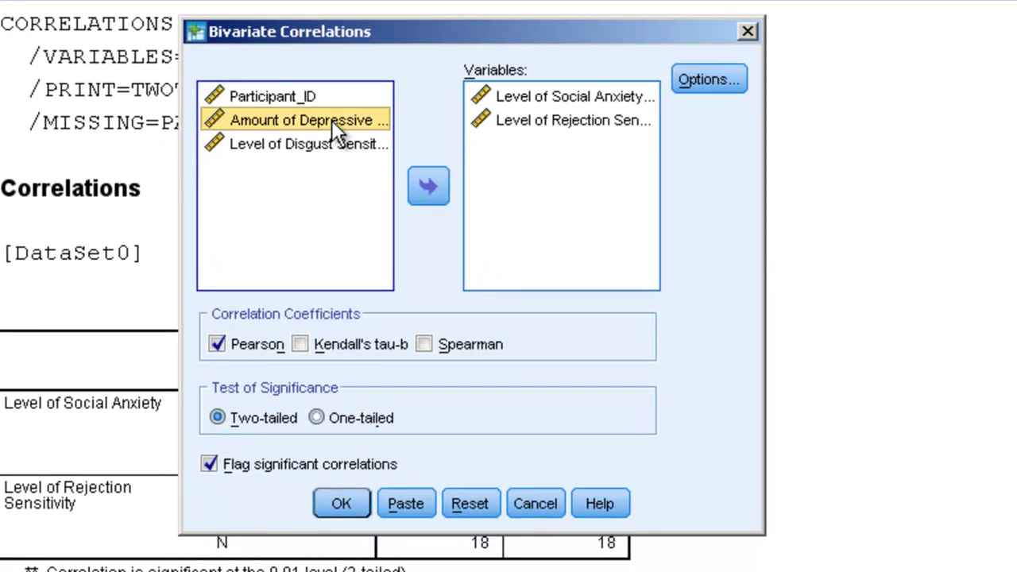
click(428, 186)
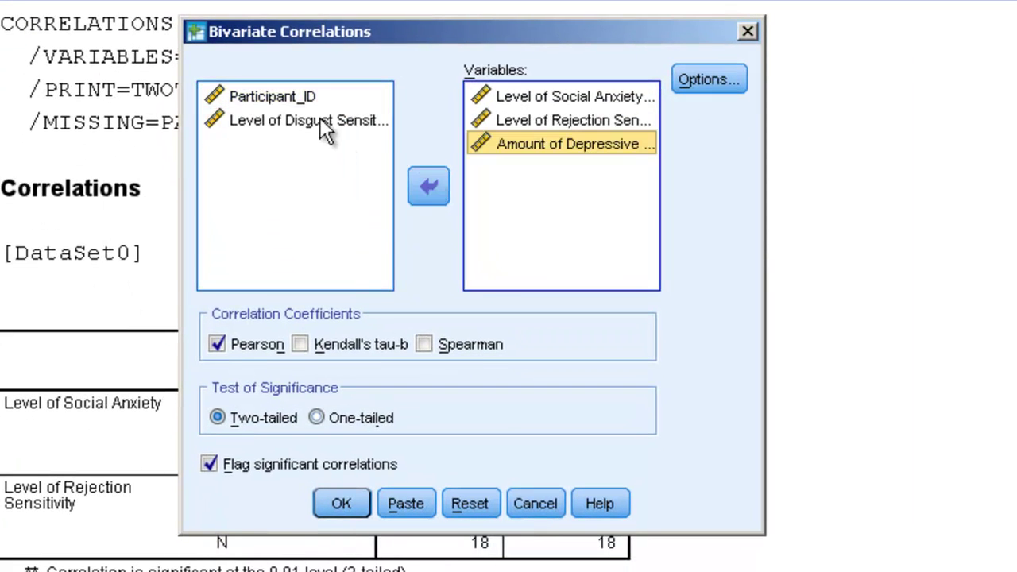
click(327, 126)
click(432, 186)
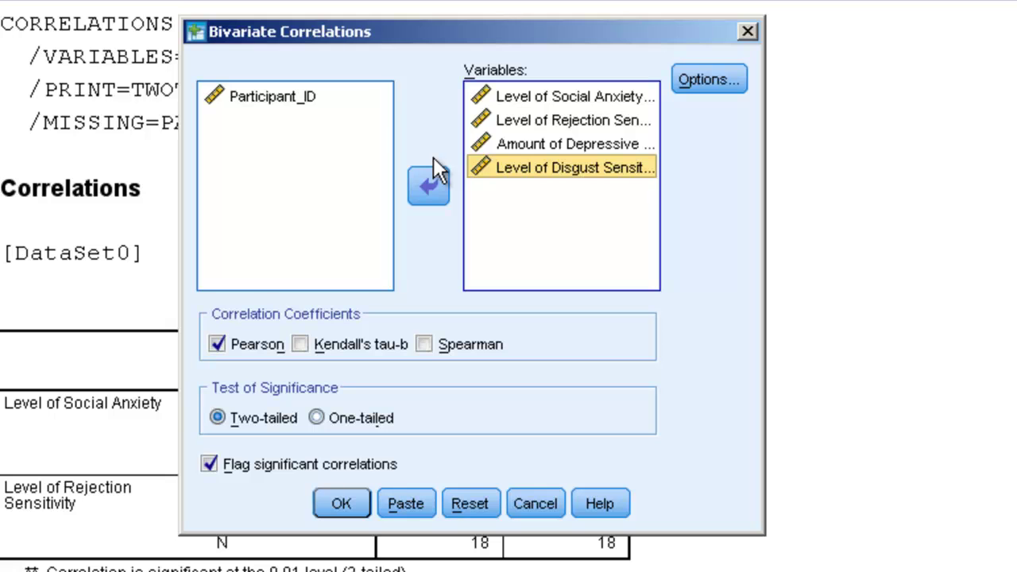
click(341, 503)
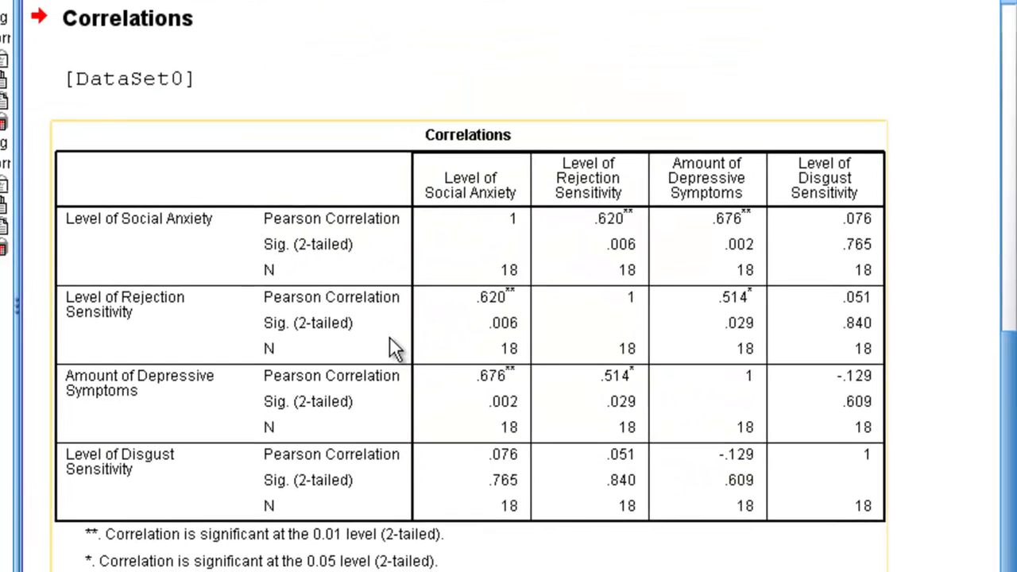
click(604, 65)
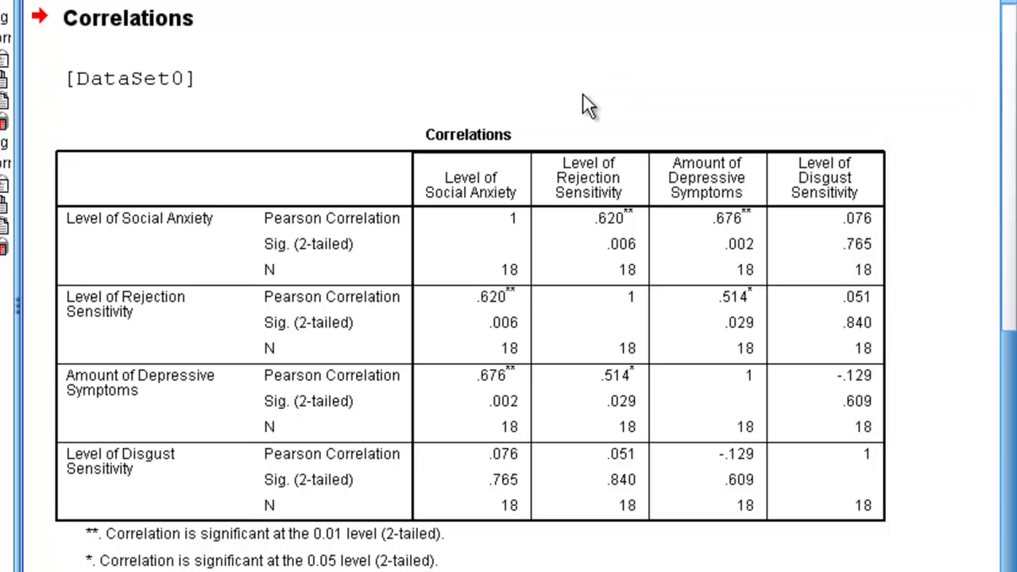
click(652, 174)
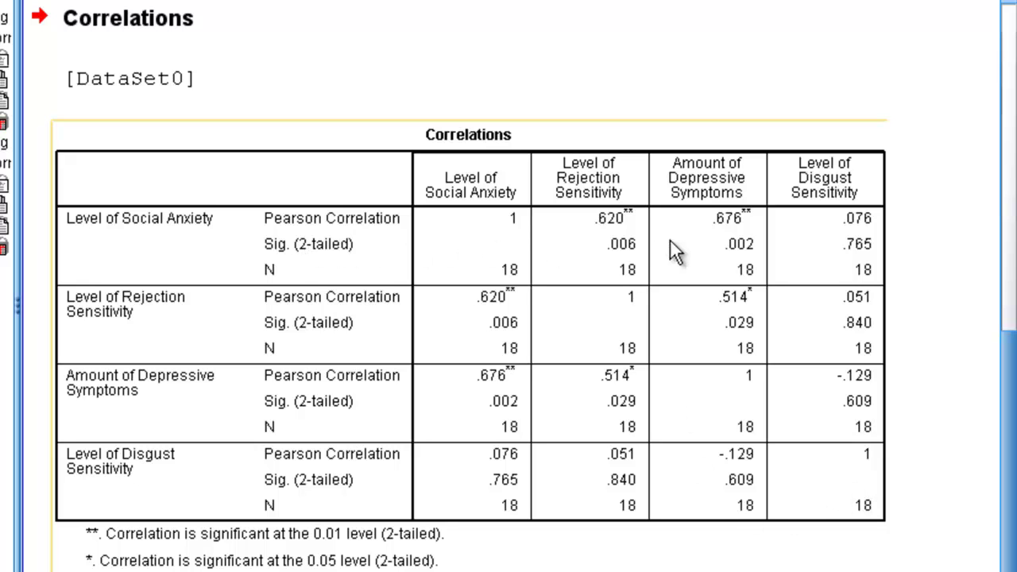
click(750, 260)
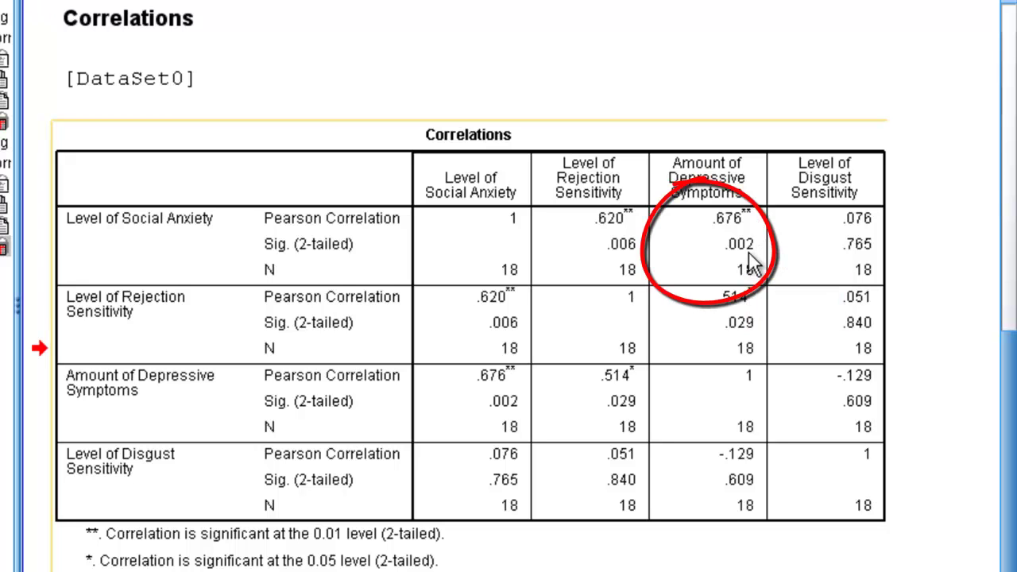